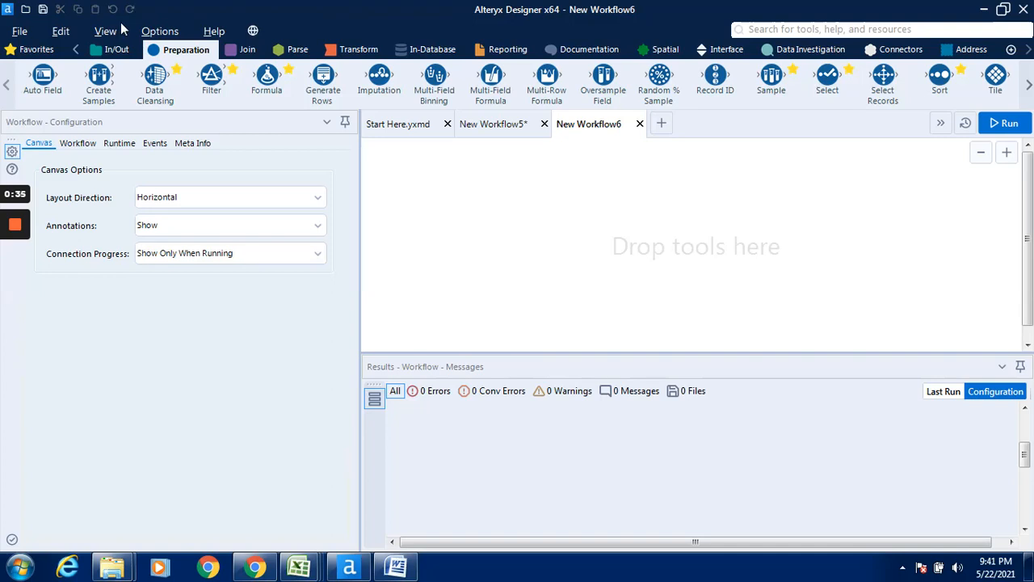
- Add an Input Data tool to the empty canvas and connect it to the Sample-sales-data-excel file in the Sample data excel folder
{"action": "left_click", "coordinate": [119, 50]}
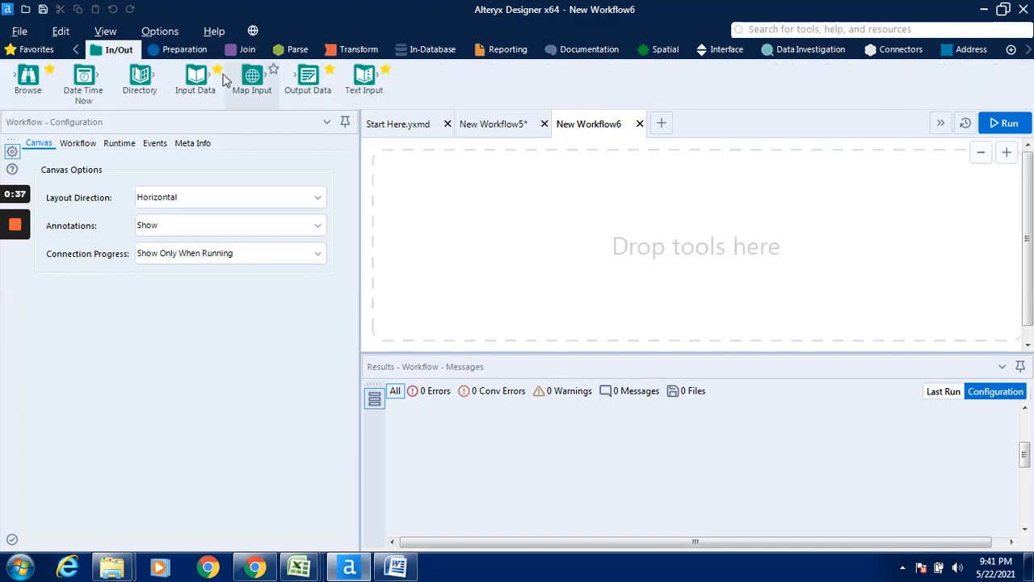
{"action": "left_click_drag", "start_coordinate": [194, 85], "coordinate": [453, 219]}
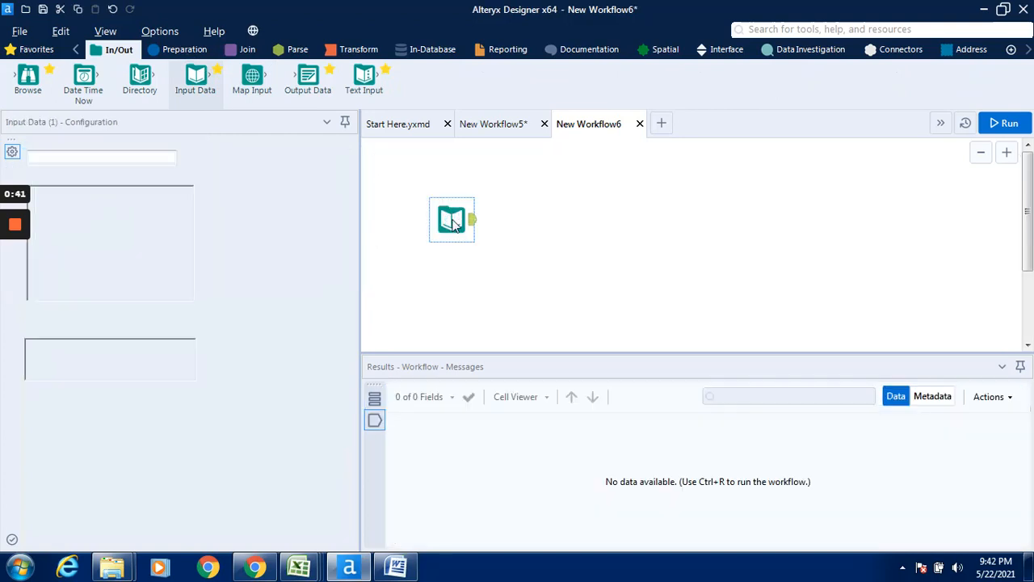
{"action": "left_click", "coordinate": [338, 160]}
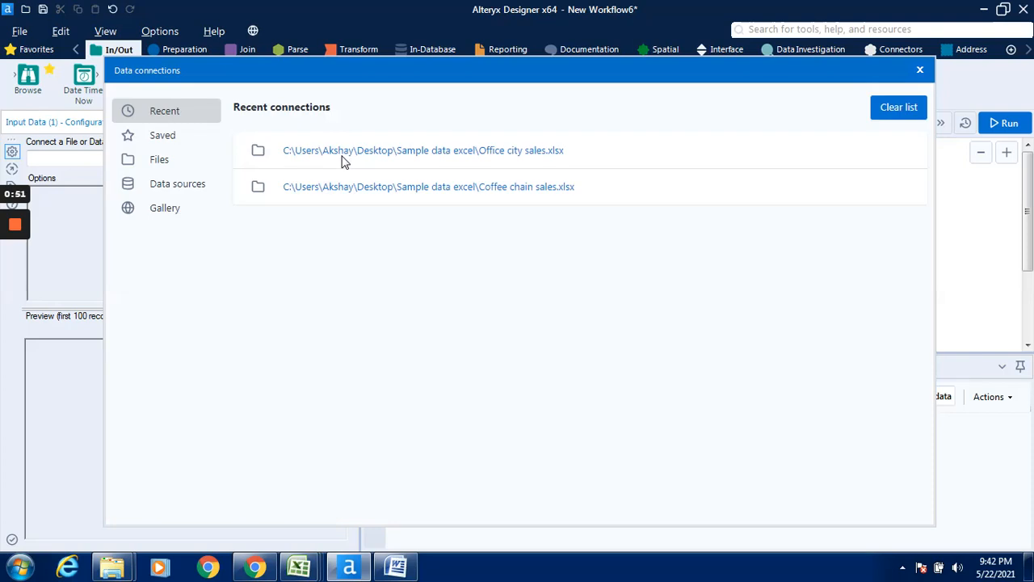
{"action": "left_click", "coordinate": [182, 164]}
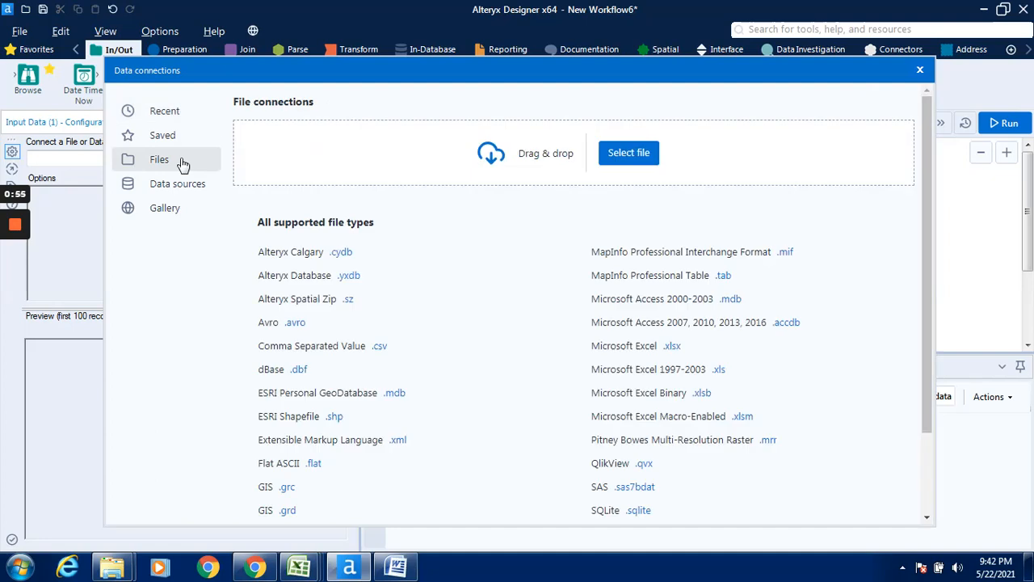
{"action": "left_click", "coordinate": [644, 153]}
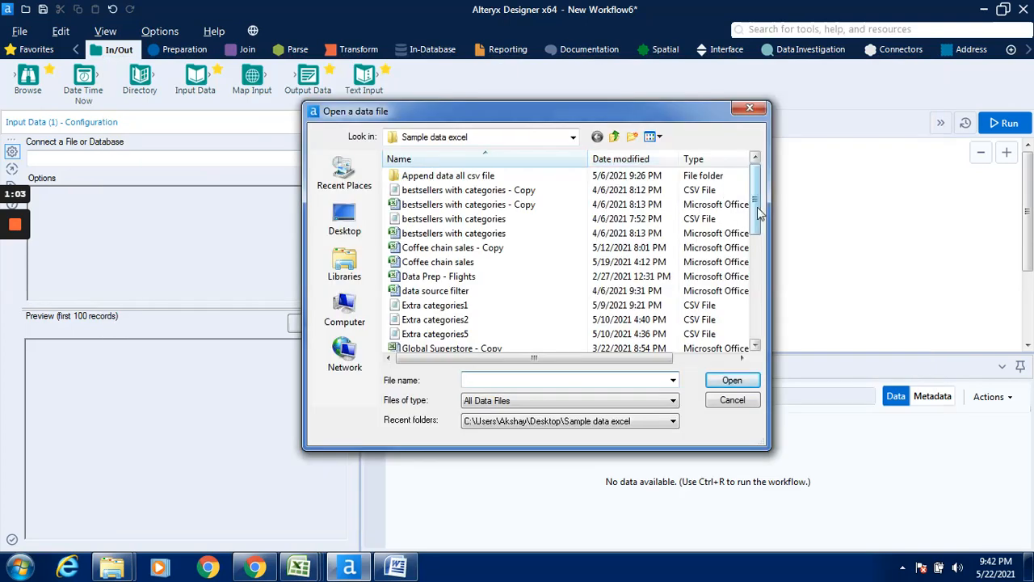
{"action": "left_click_drag", "start_coordinate": [759, 211], "coordinate": [758, 338]}
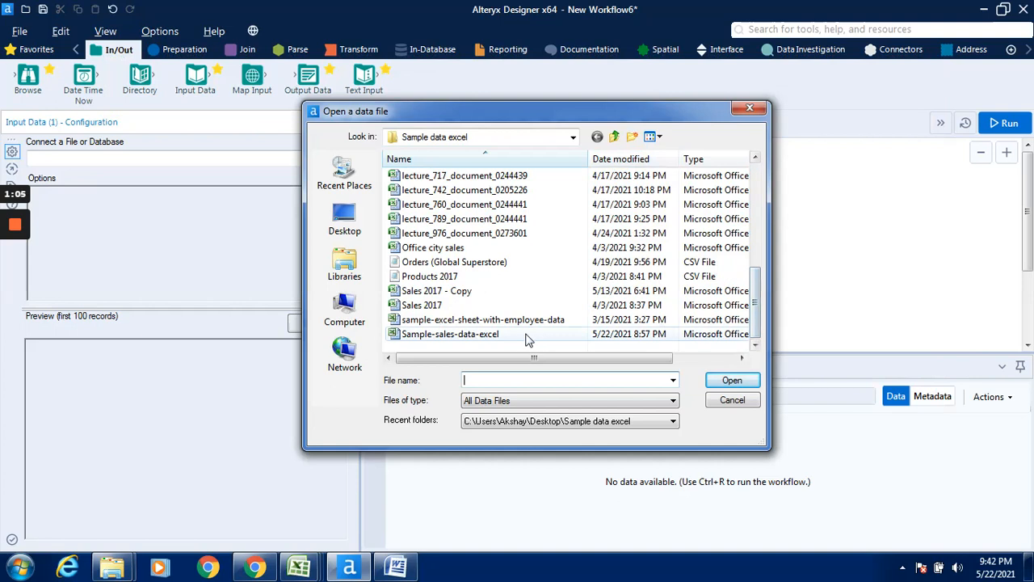
{"action": "left_click", "coordinate": [485, 334]}
{"action": "left_click", "coordinate": [749, 383]}
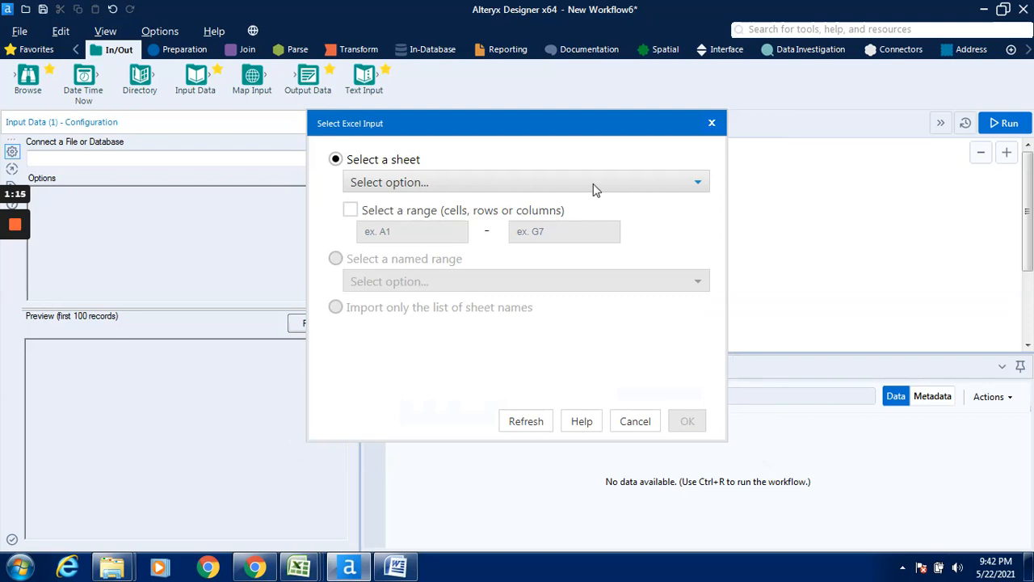
{"action": "left_click", "coordinate": [698, 185]}
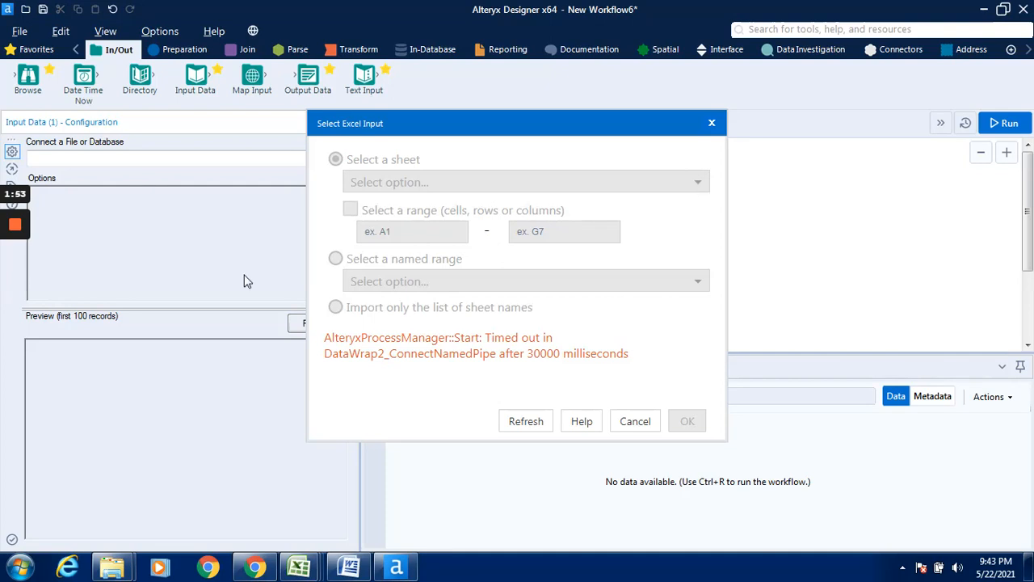
{"action": "mouse_move", "coordinate": [15, 229]}
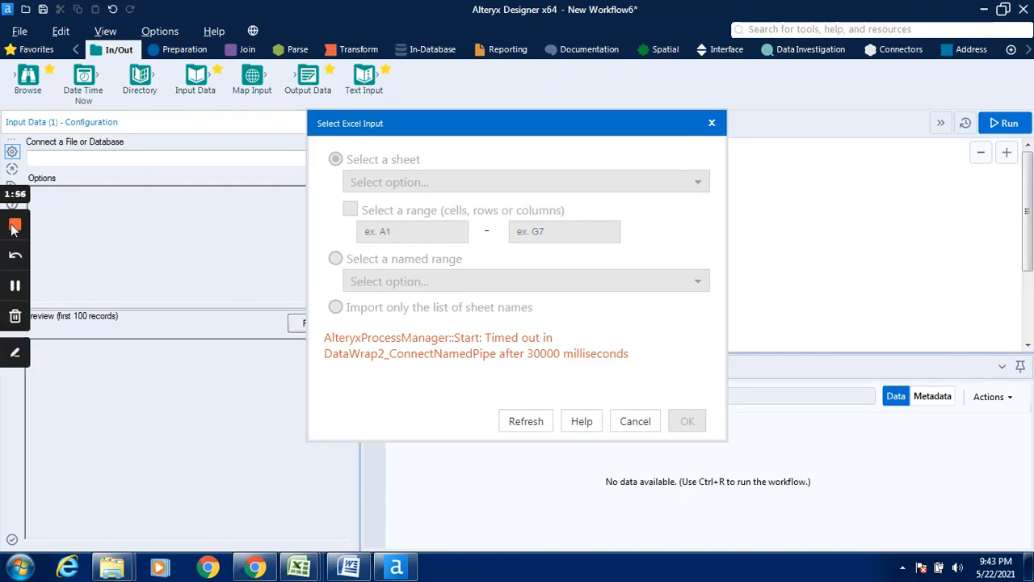
{"action": "left_click", "coordinate": [16, 287]}
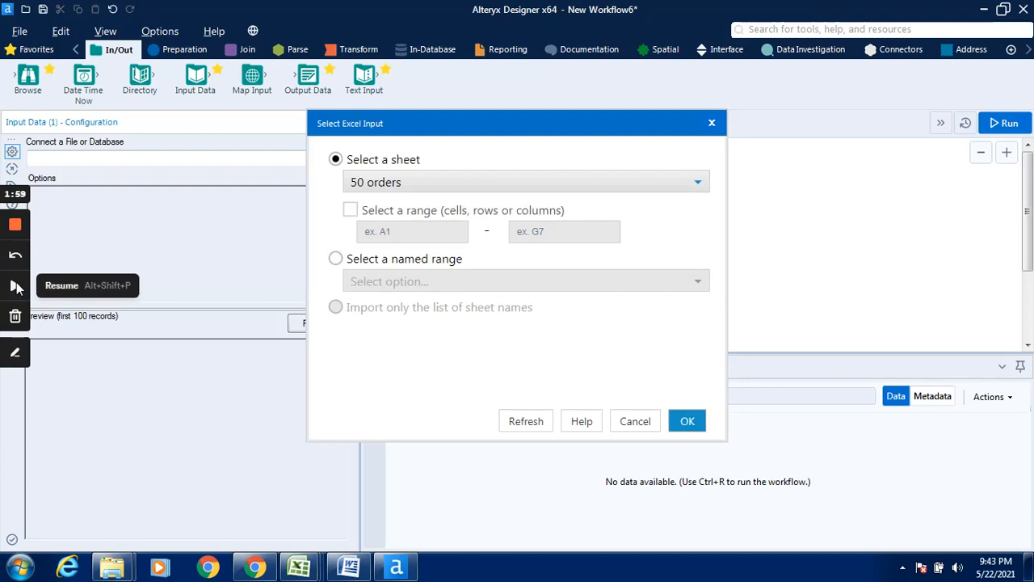
{"action": "left_click", "coordinate": [16, 286]}
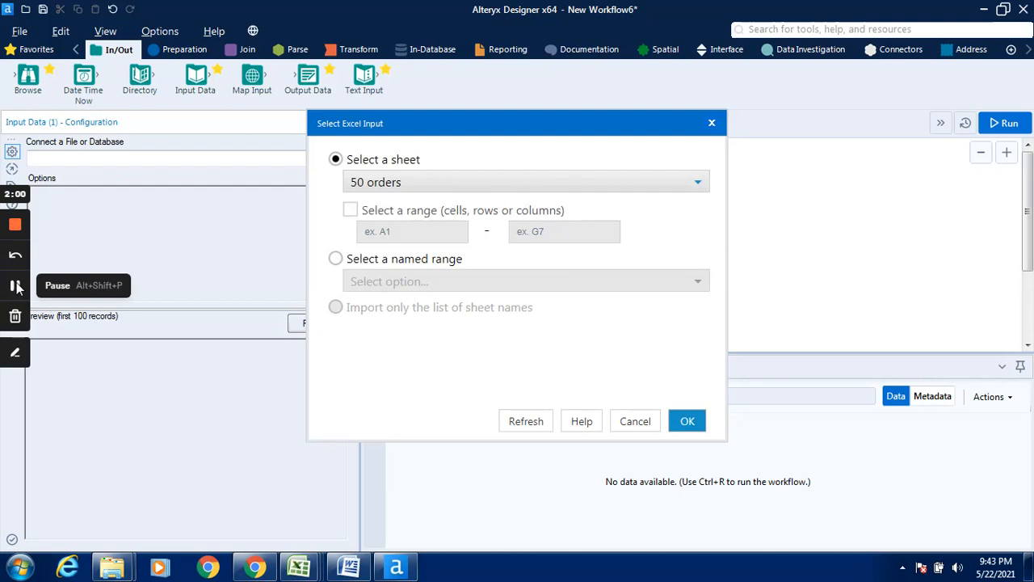
- Load the 50 orders sheet into the Input Data tool and run the workflow
{"action": "left_click", "coordinate": [563, 183]}
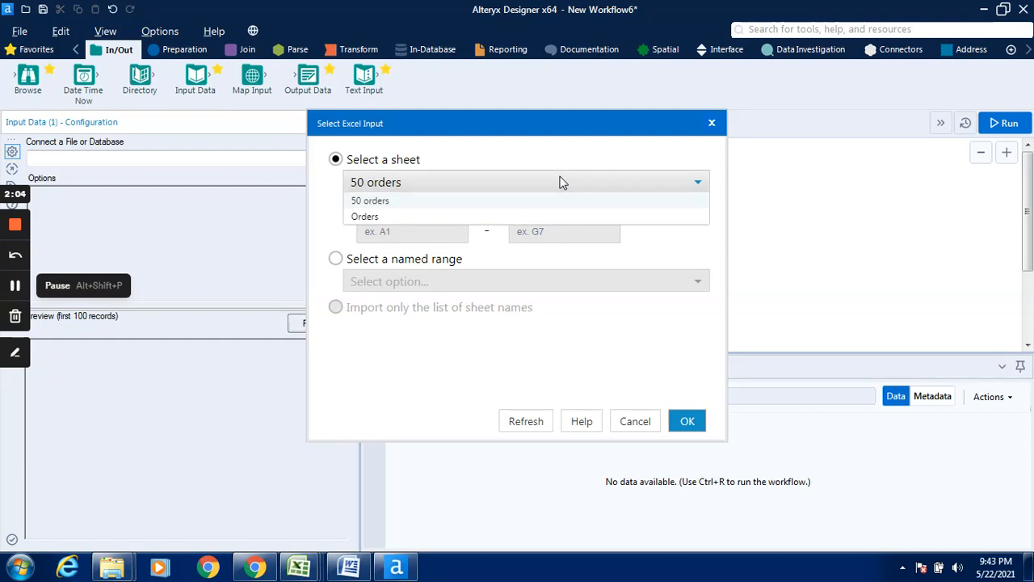
{"action": "left_click", "coordinate": [356, 202]}
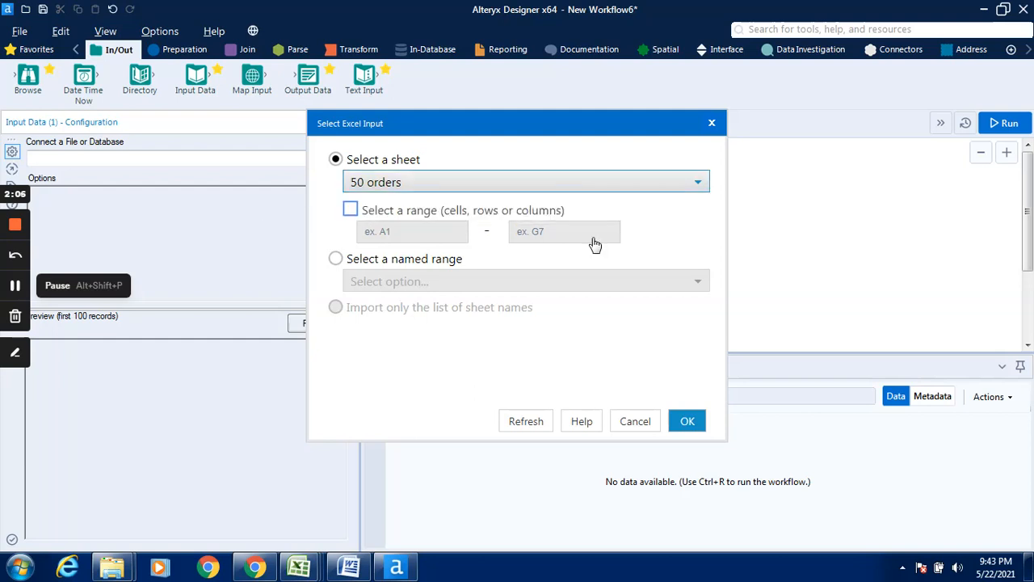
{"action": "left_click", "coordinate": [685, 422]}
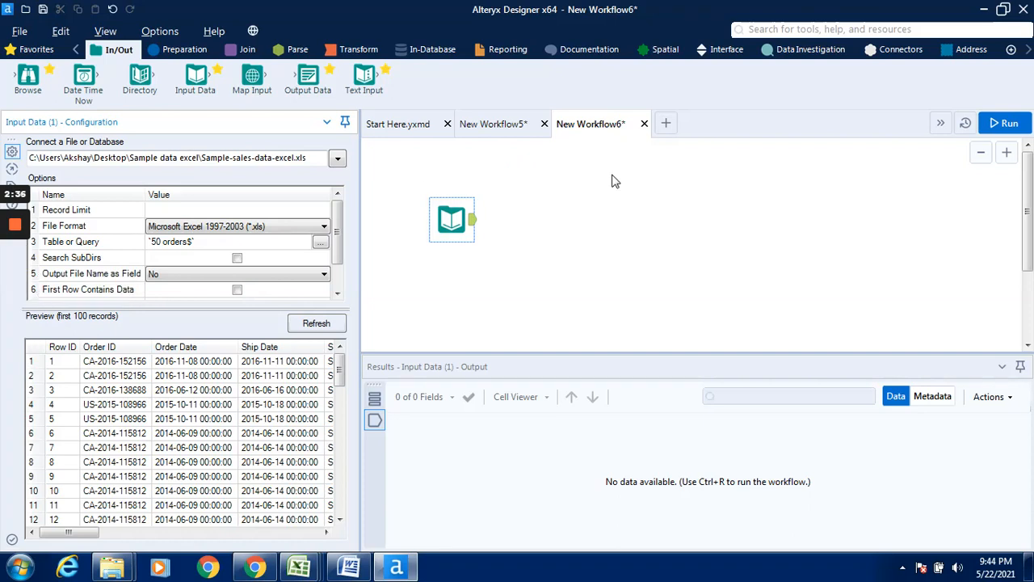
{"action": "left_click", "coordinate": [993, 123]}
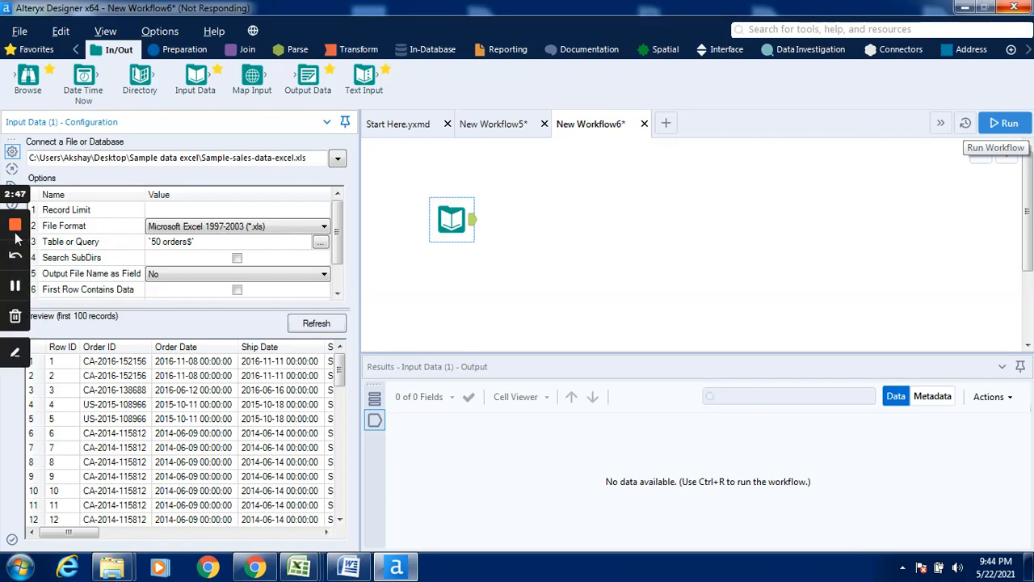
{"action": "left_click", "coordinate": [14, 286]}
{"action": "left_click", "coordinate": [13, 288]}
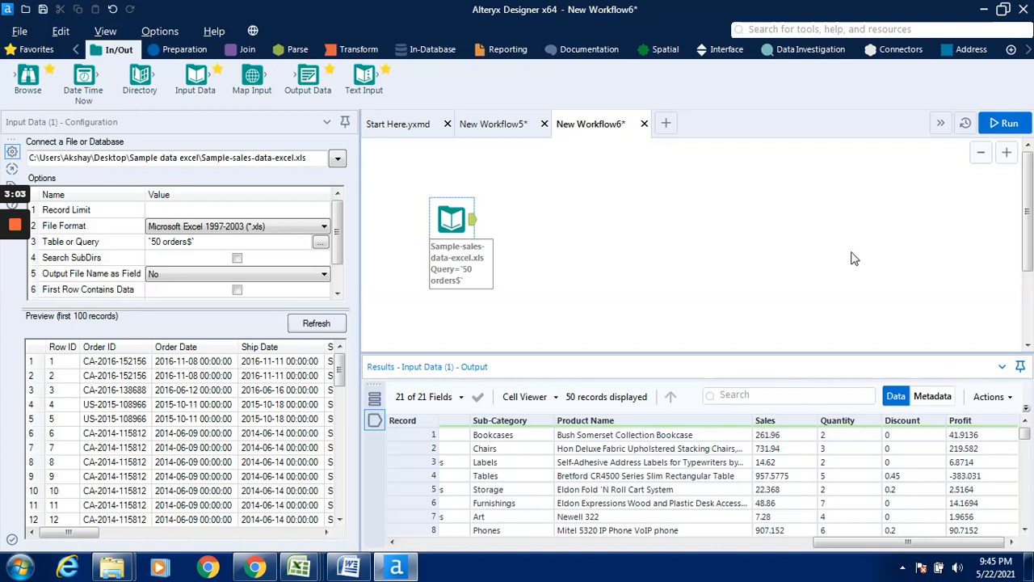
- Connect a Multi-Field Formula tool after the Input Data tool and build the expression [Sales]+[Profit] from the original fields
{"action": "left_click", "coordinate": [189, 51]}
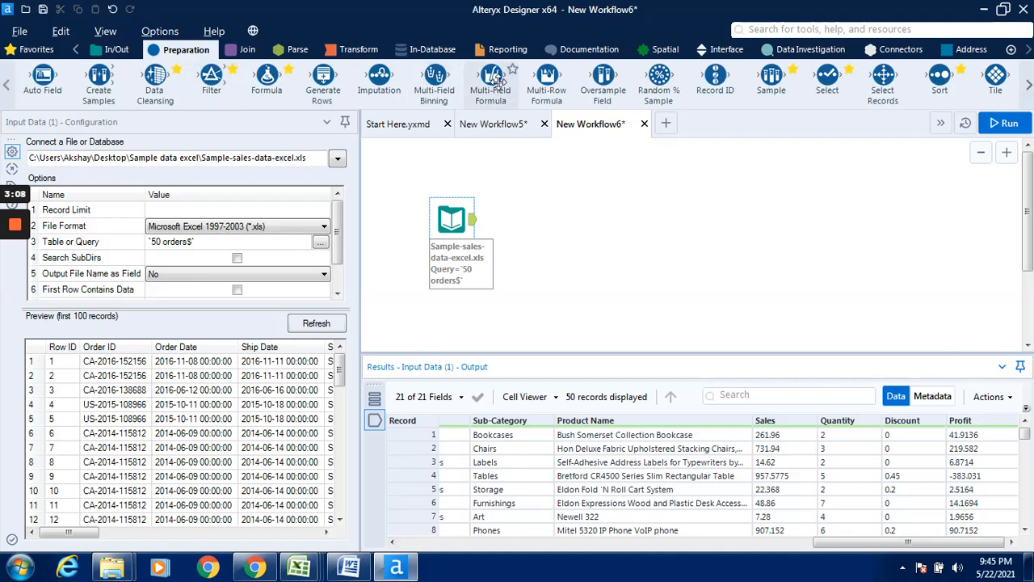
{"action": "left_click_drag", "start_coordinate": [496, 81], "coordinate": [570, 219]}
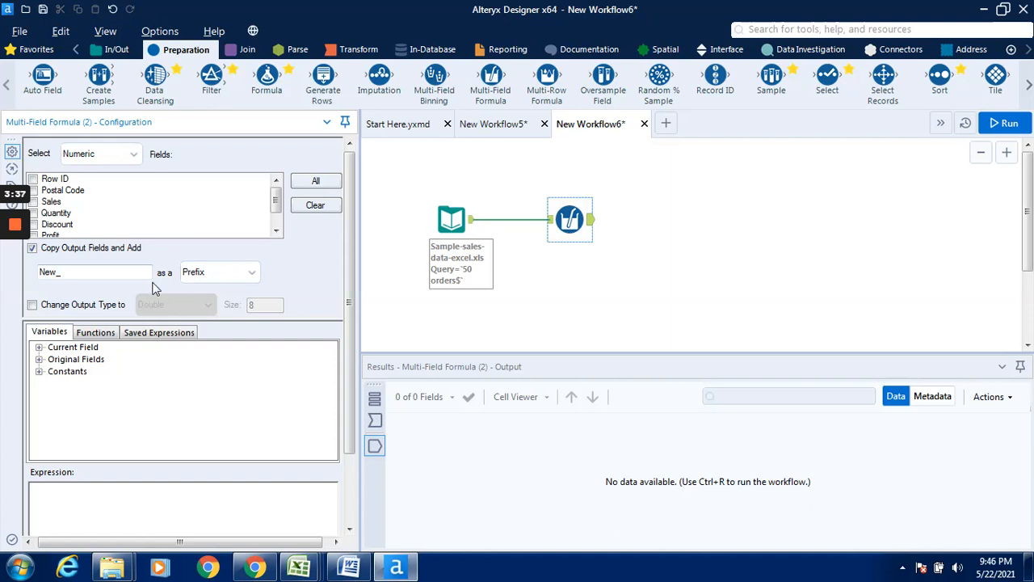
{"action": "double_click", "coordinate": [71, 360]}
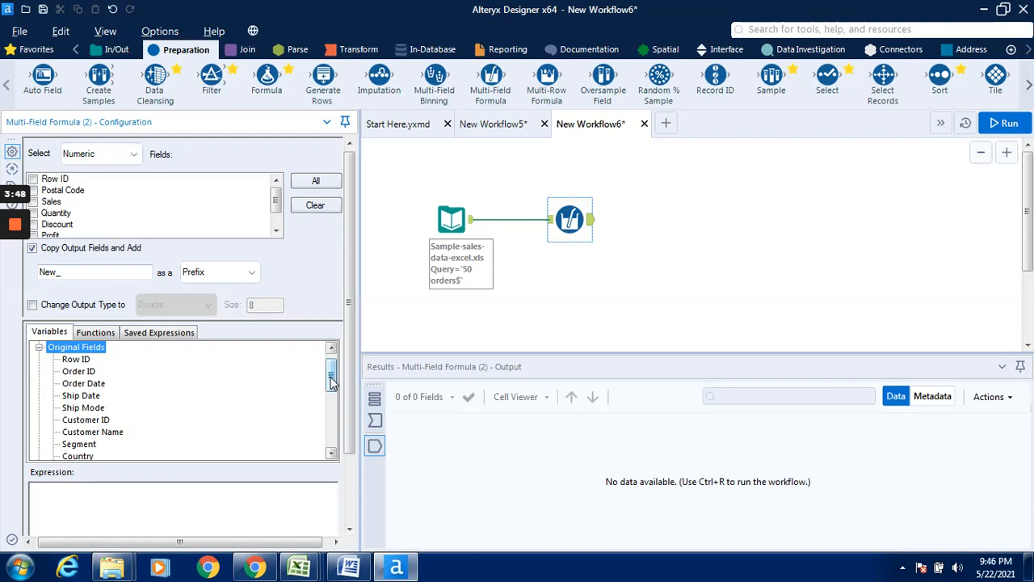
{"action": "left_click_drag", "start_coordinate": [330, 378], "coordinate": [331, 434]}
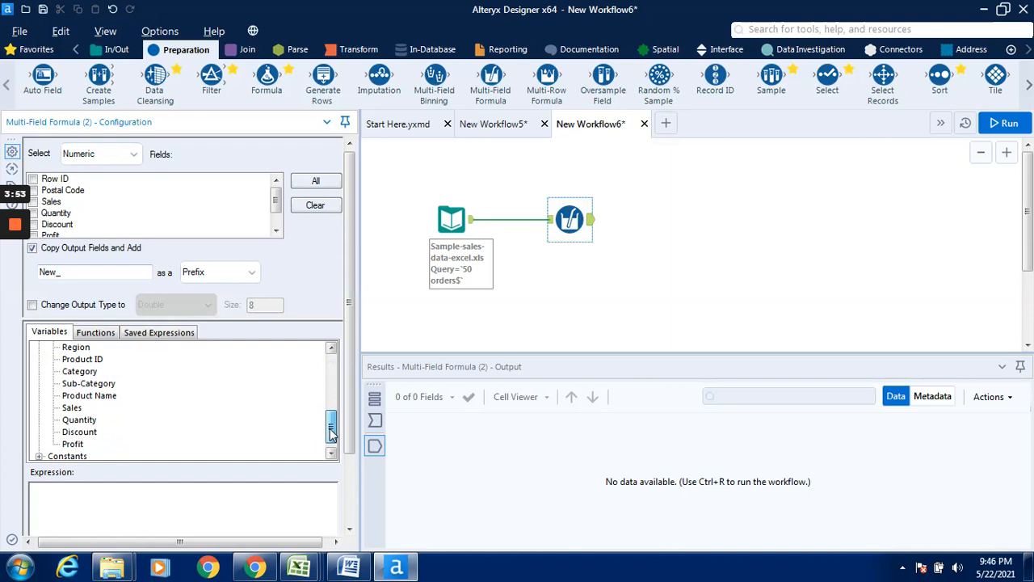
{"action": "left_click", "coordinate": [72, 408]}
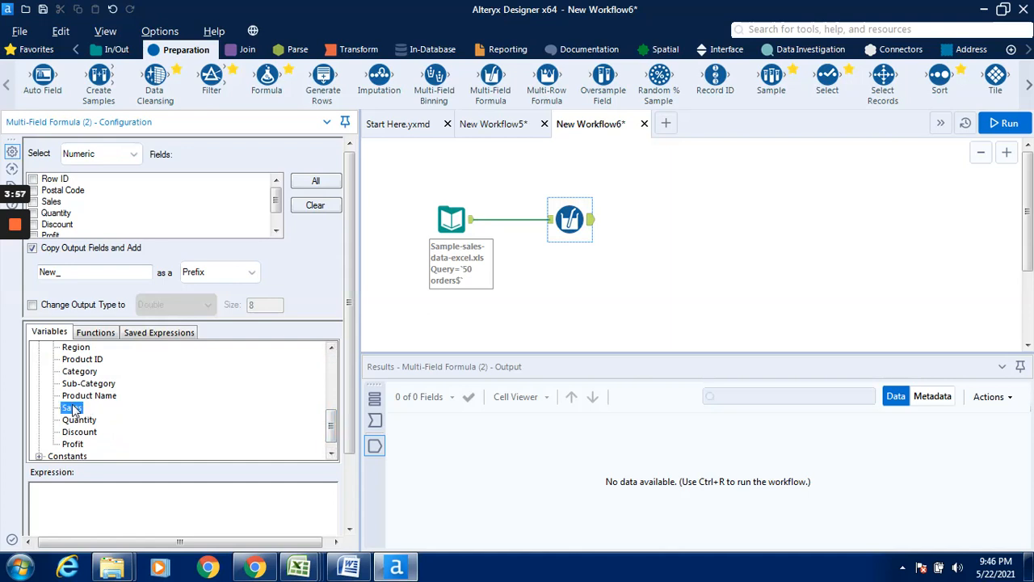
{"action": "double_click", "coordinate": [72, 408]}
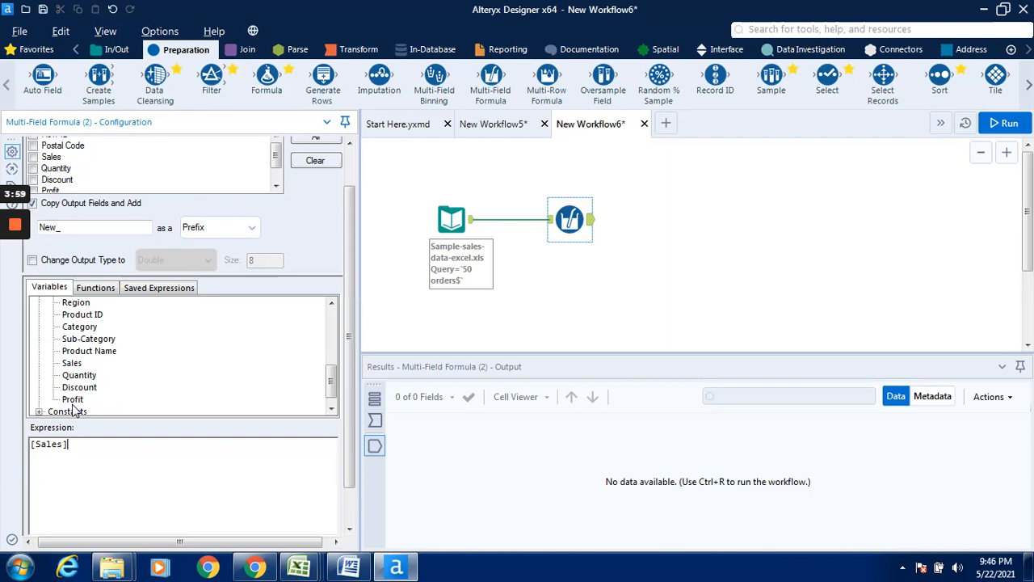
{"action": "type", "text": "+"}
{"action": "double_click", "coordinate": [72, 399]}
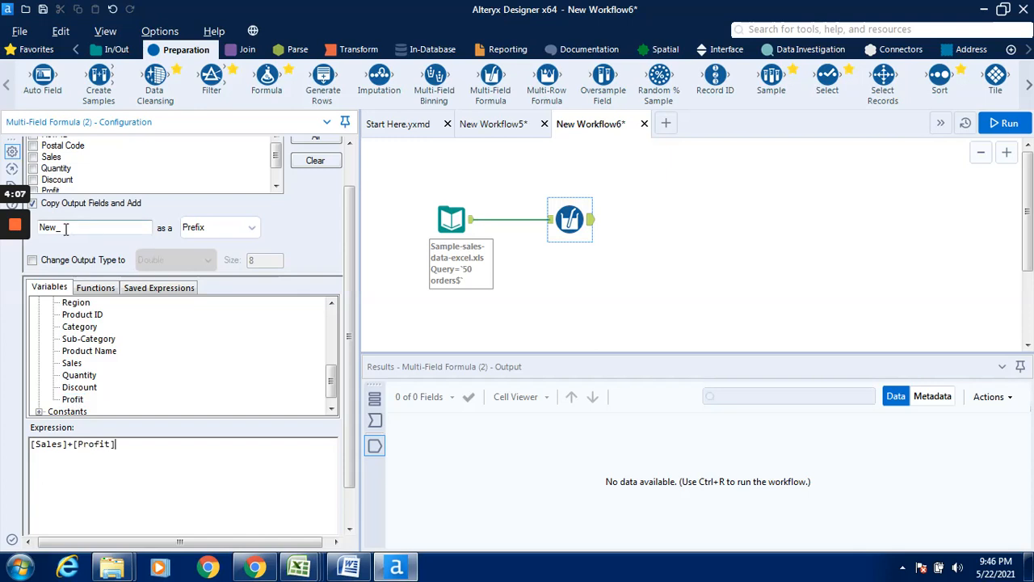
- Set the prefix for the copied output fields to Total value
{"action": "key", "text": "BackSpace"}
{"action": "key", "text": "BackSpace"}
{"action": "key", "text": "BackSpace"}
{"action": "type", "text": "Total value"}
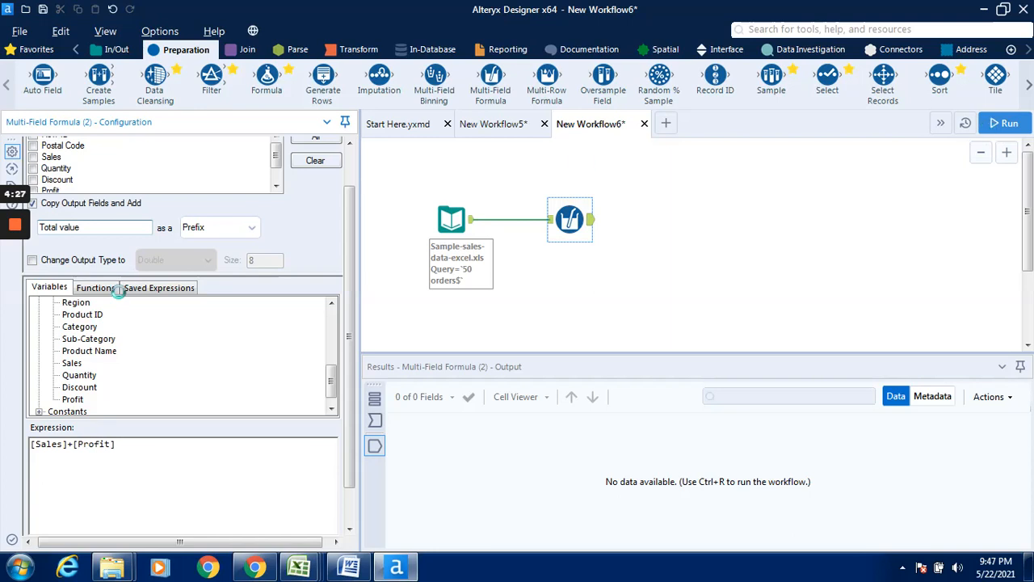
{"action": "mouse_move", "coordinate": [23, 258]}
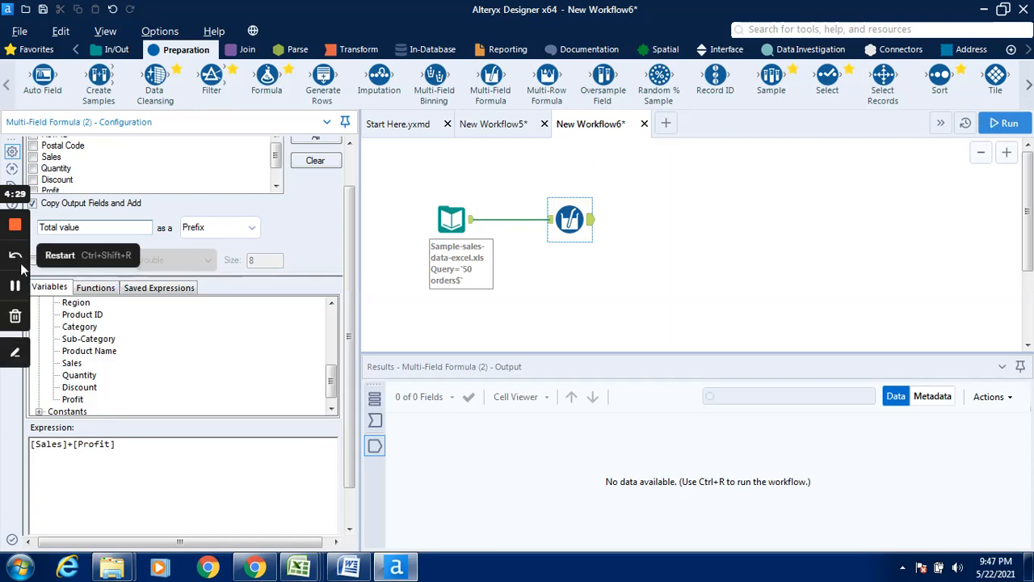
{"action": "left_click", "coordinate": [14, 285]}
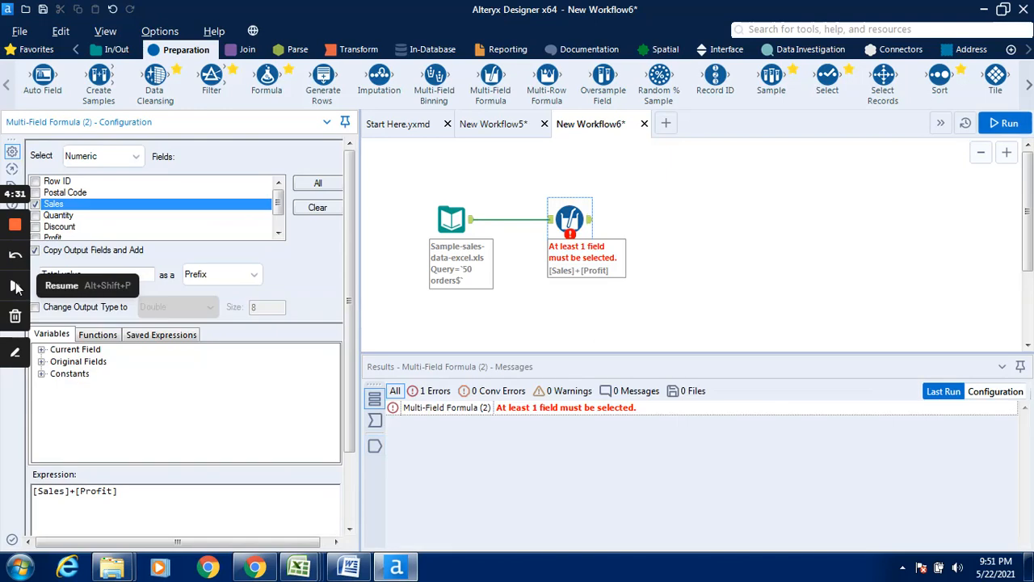
{"action": "left_click", "coordinate": [15, 286]}
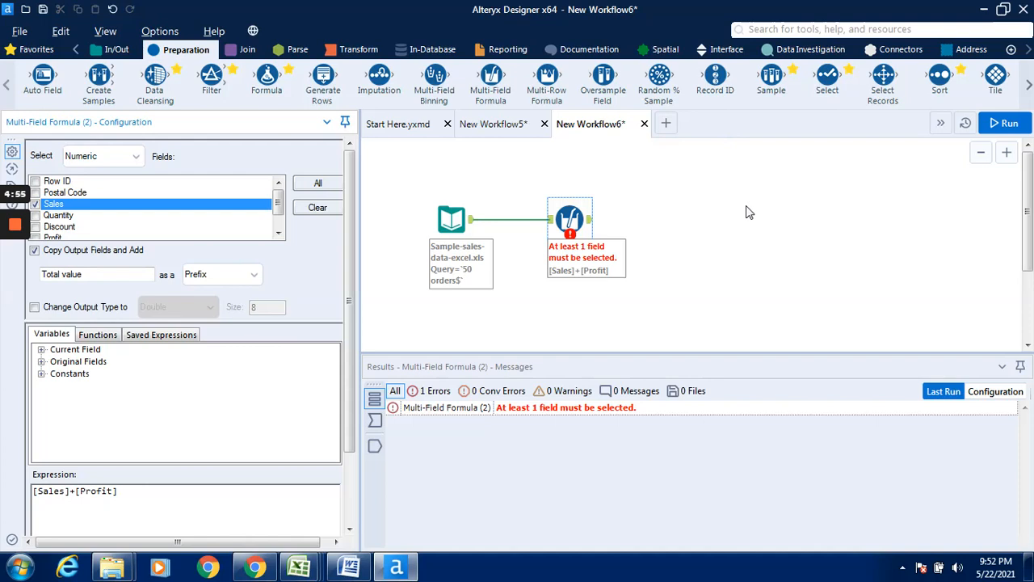
- Run the workflow with the formula and examine the Multi-Field Formula tool's output data across to the last columns
{"action": "left_click", "coordinate": [1011, 121]}
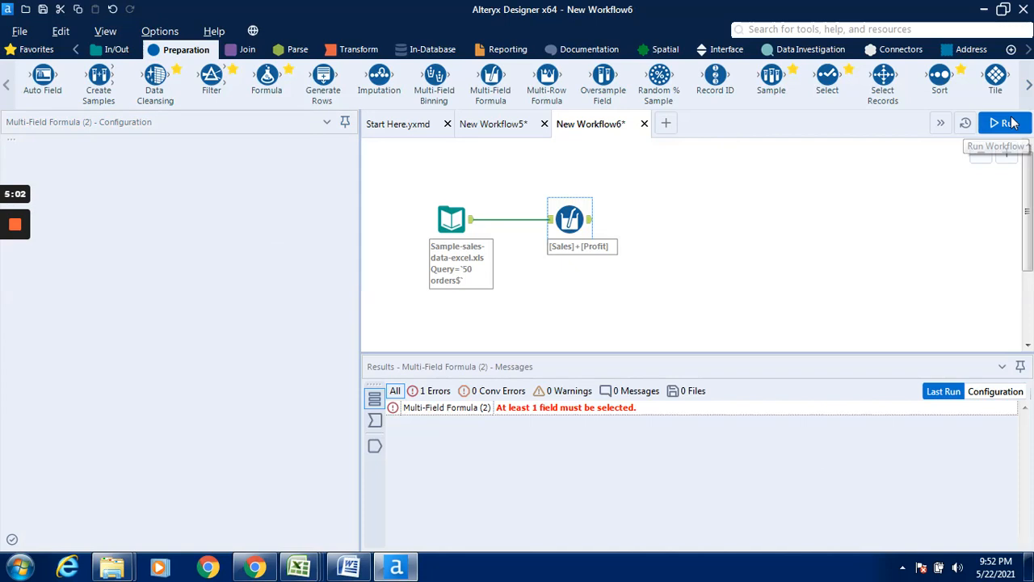
{"action": "left_click", "coordinate": [1006, 122]}
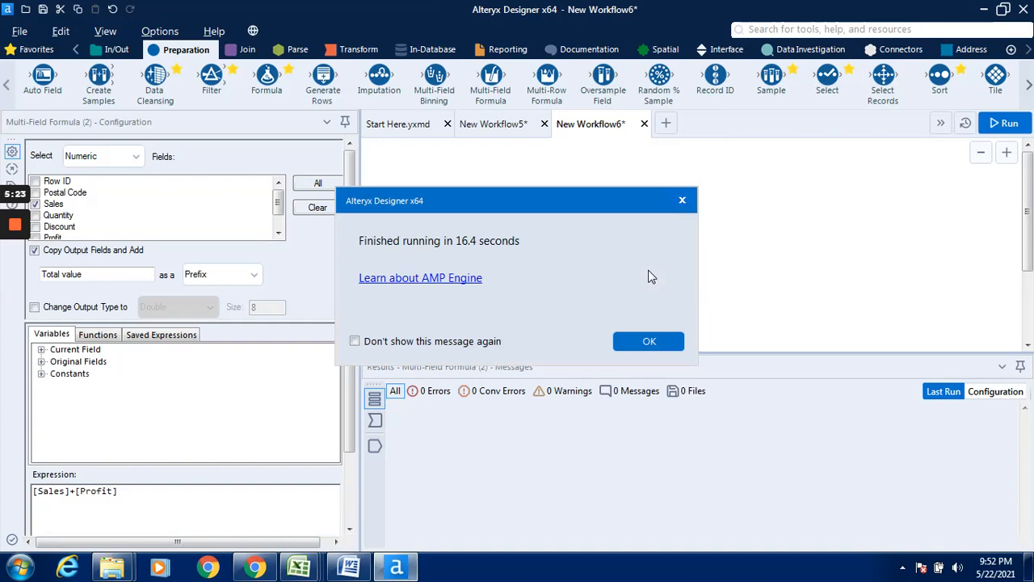
{"action": "left_click", "coordinate": [648, 343]}
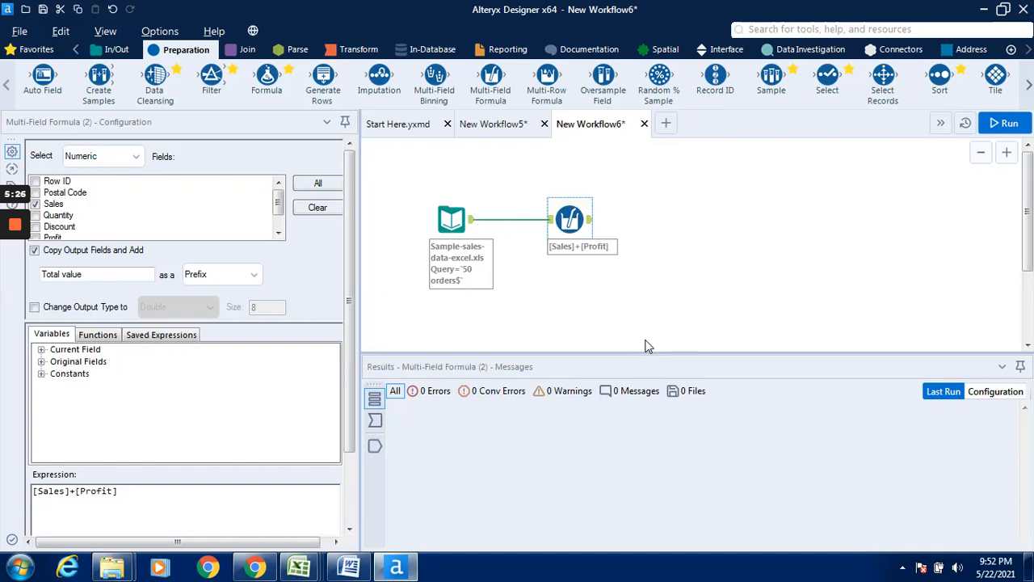
{"action": "left_click", "coordinate": [591, 220]}
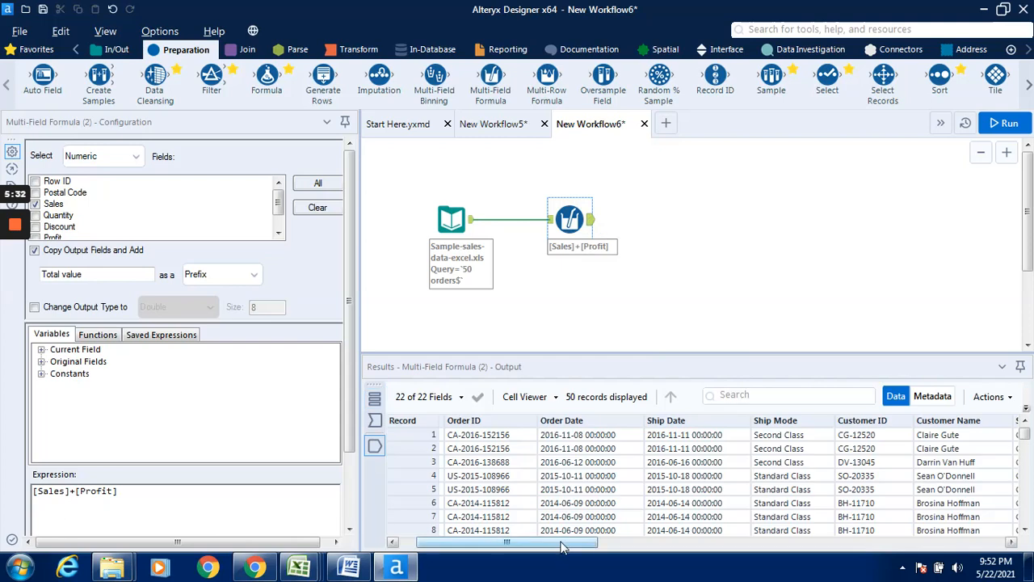
{"action": "left_click_drag", "start_coordinate": [563, 546], "coordinate": [969, 563]}
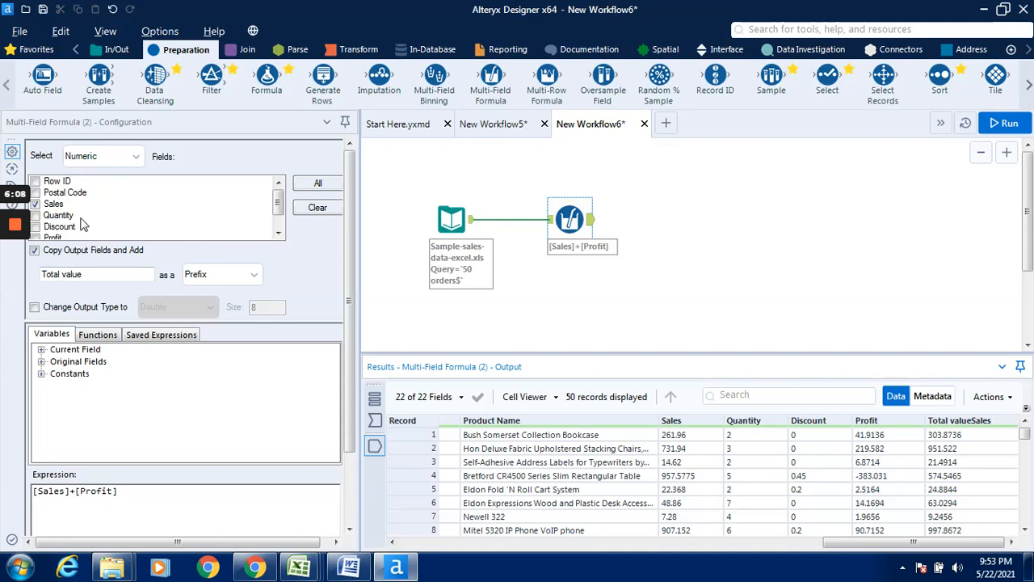
{"action": "mouse_move", "coordinate": [12, 232]}
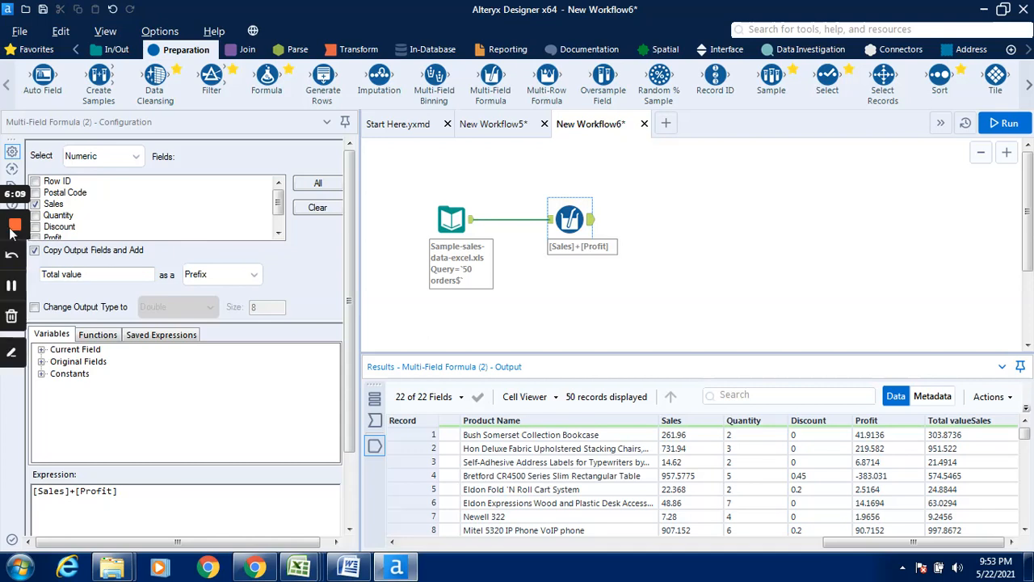